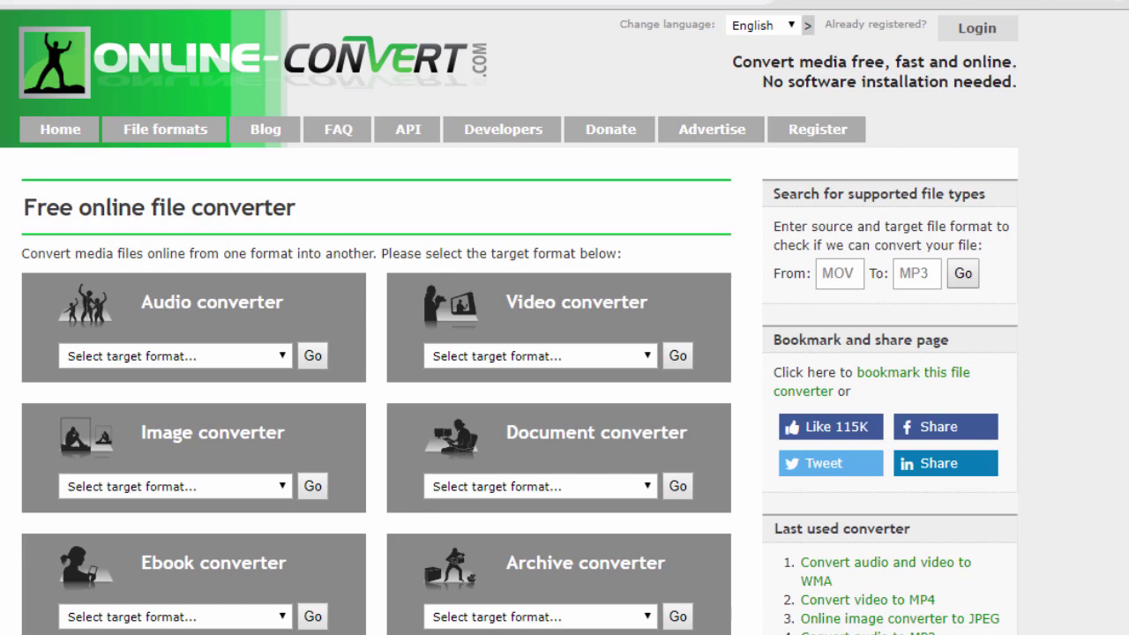
Pick MP3 as the Audio converter target and go to the audio-to-MP3 page.
{"action": "scroll", "coordinate": [509, 322], "scroll_direction": "down", "scroll_amount": 3}
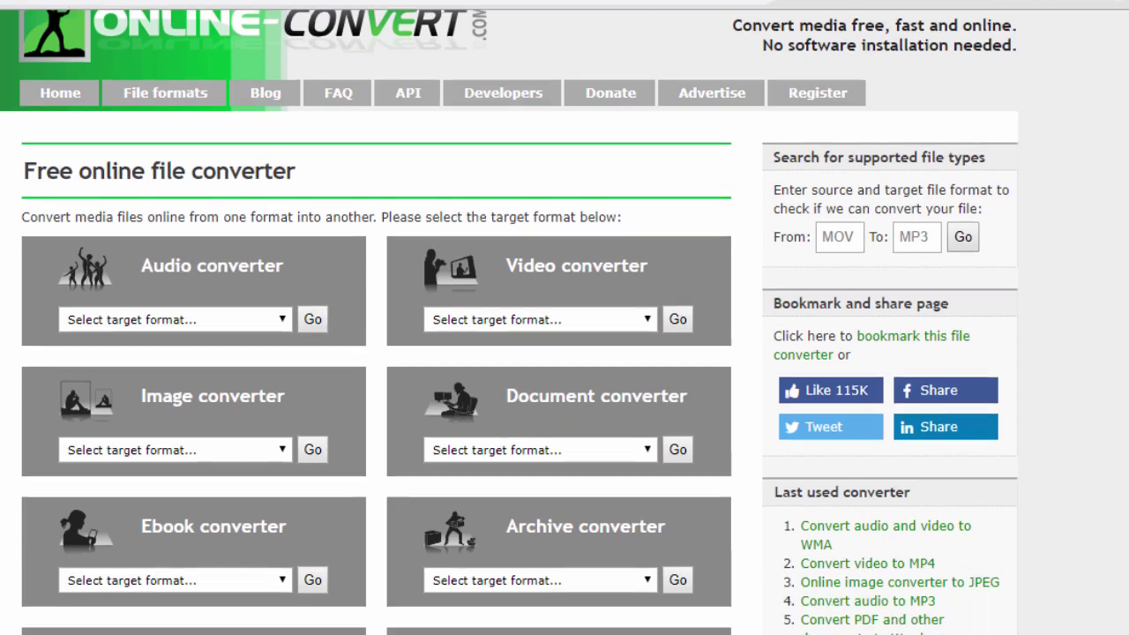
{"action": "scroll", "coordinate": [509, 322], "scroll_direction": "up", "scroll_amount": 3}
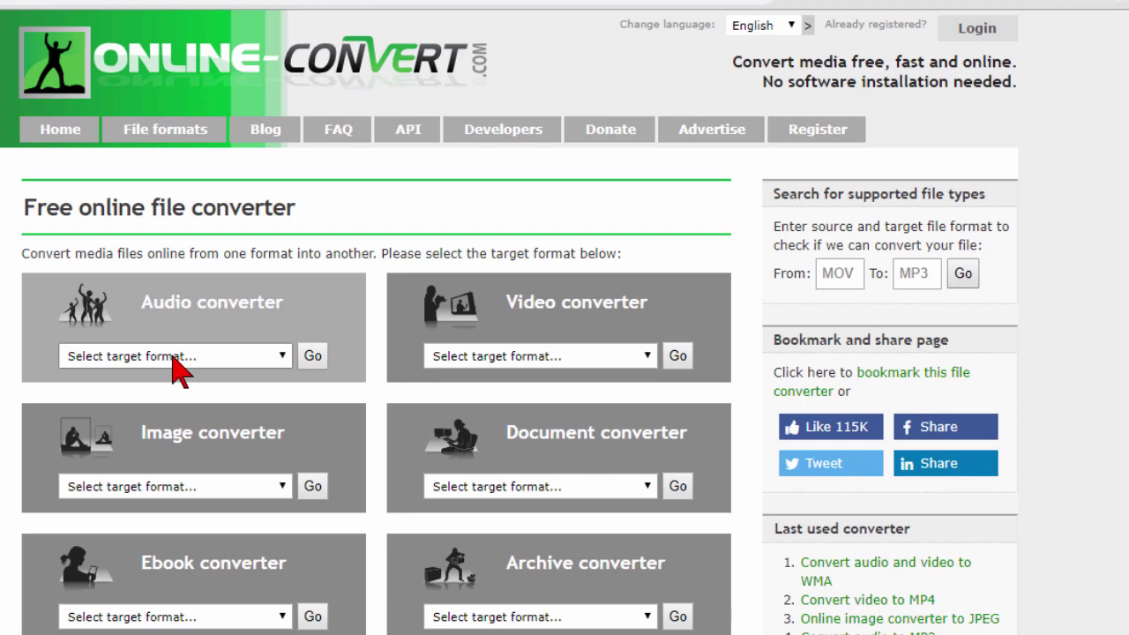
{"action": "left_click", "coordinate": [284, 355]}
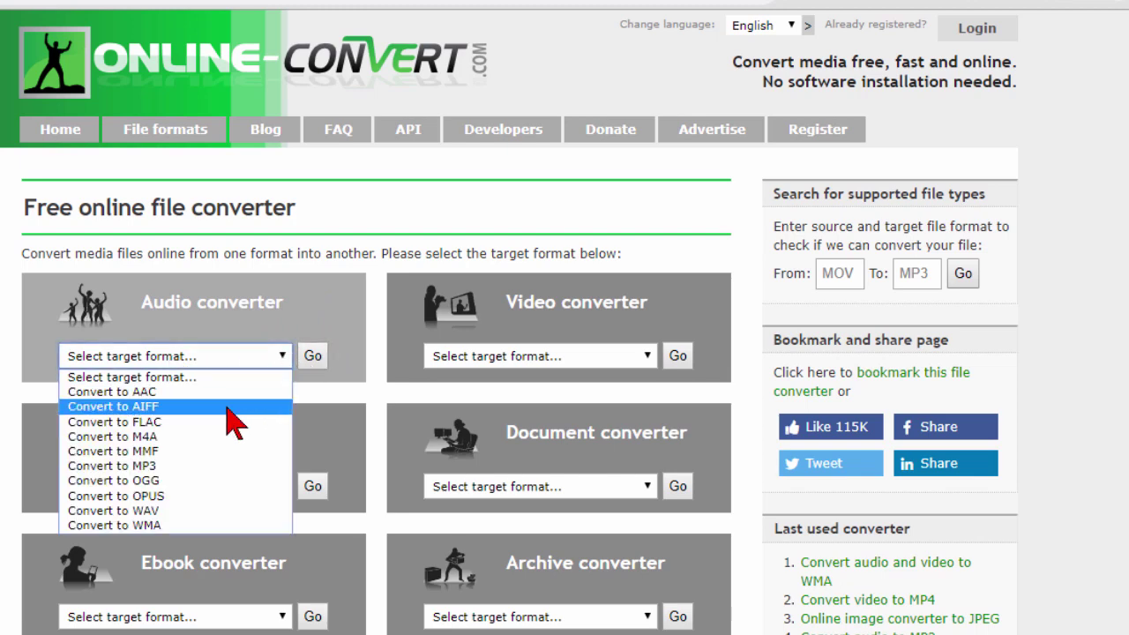
{"action": "left_click", "coordinate": [194, 466]}
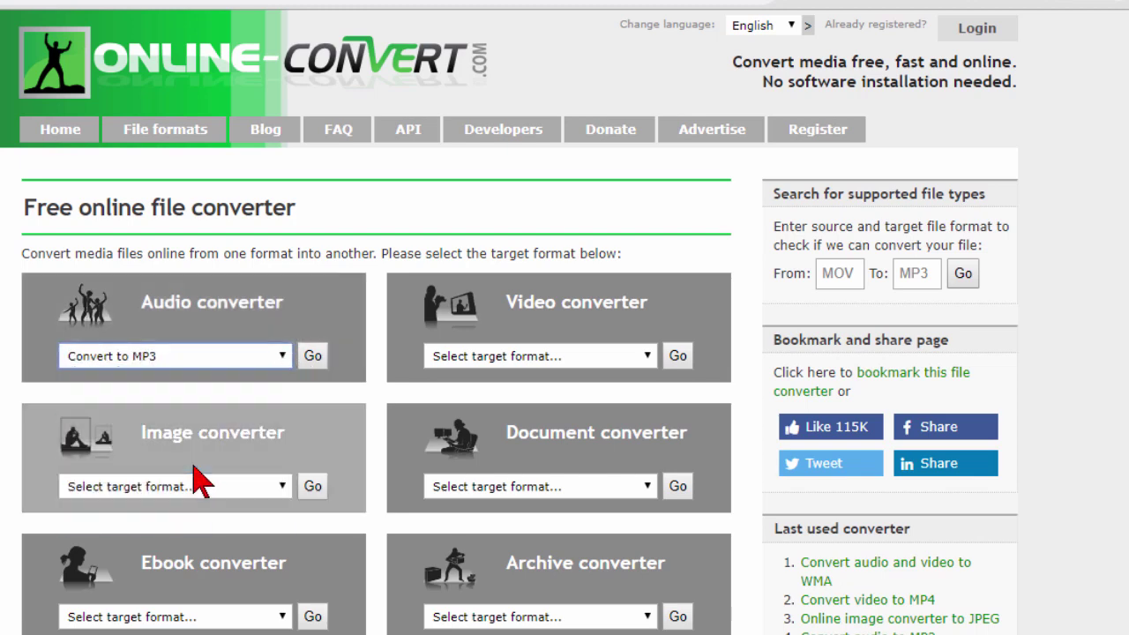
{"action": "left_click", "coordinate": [306, 357]}
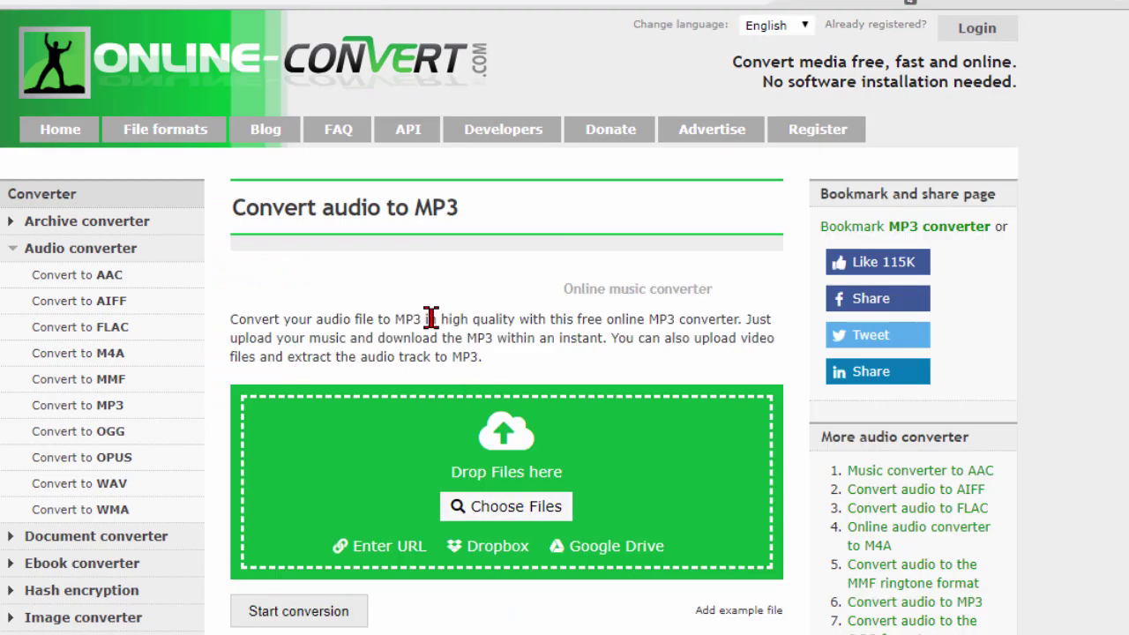
Upload An_American_Anthem.wmv and start its conversion to MP3.
{"action": "scroll", "coordinate": [430, 318], "scroll_direction": "down", "scroll_amount": 3}
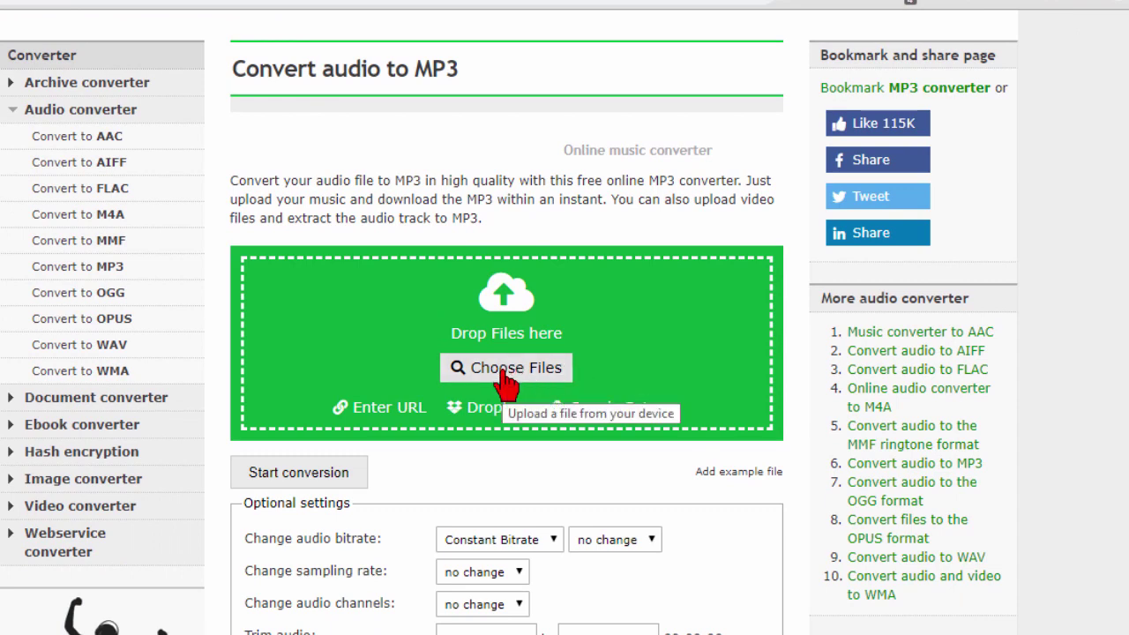
{"action": "left_click", "coordinate": [508, 381]}
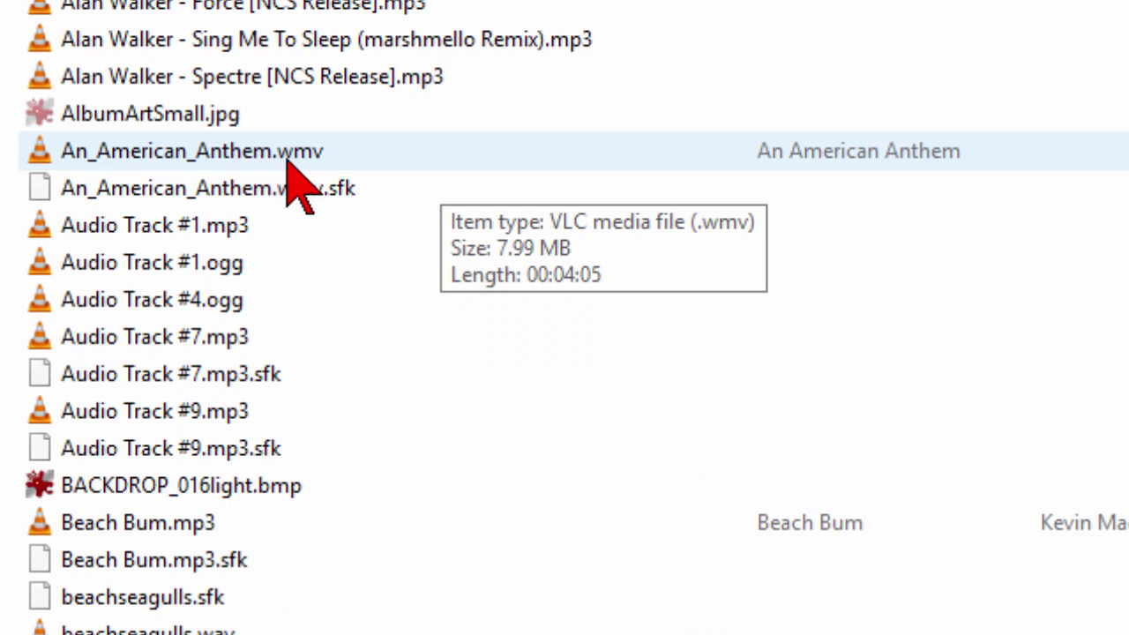
{"action": "left_click", "coordinate": [291, 167]}
{"action": "key", "text": "Return"}
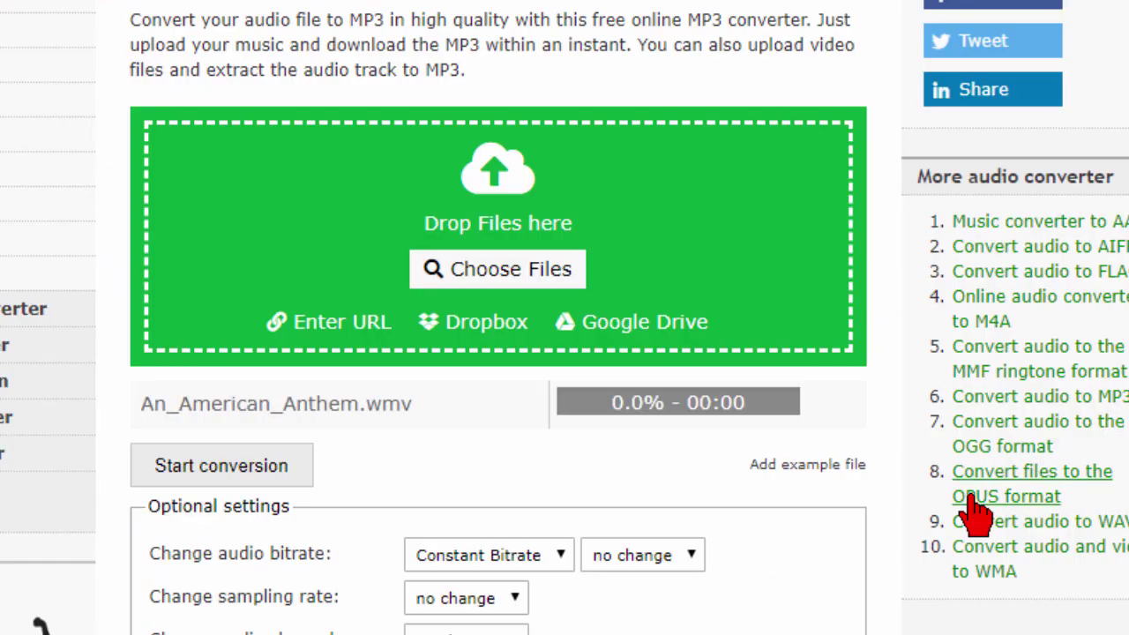
{"action": "scroll", "coordinate": [788, 552], "scroll_direction": "down", "scroll_amount": 1}
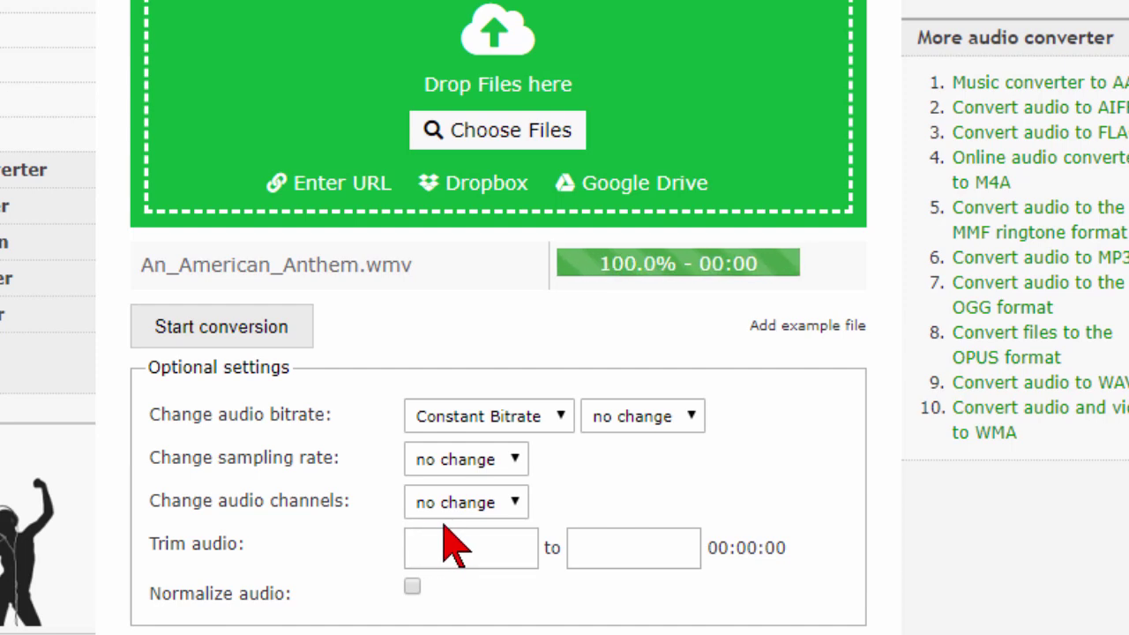
{"action": "left_click", "coordinate": [250, 326]}
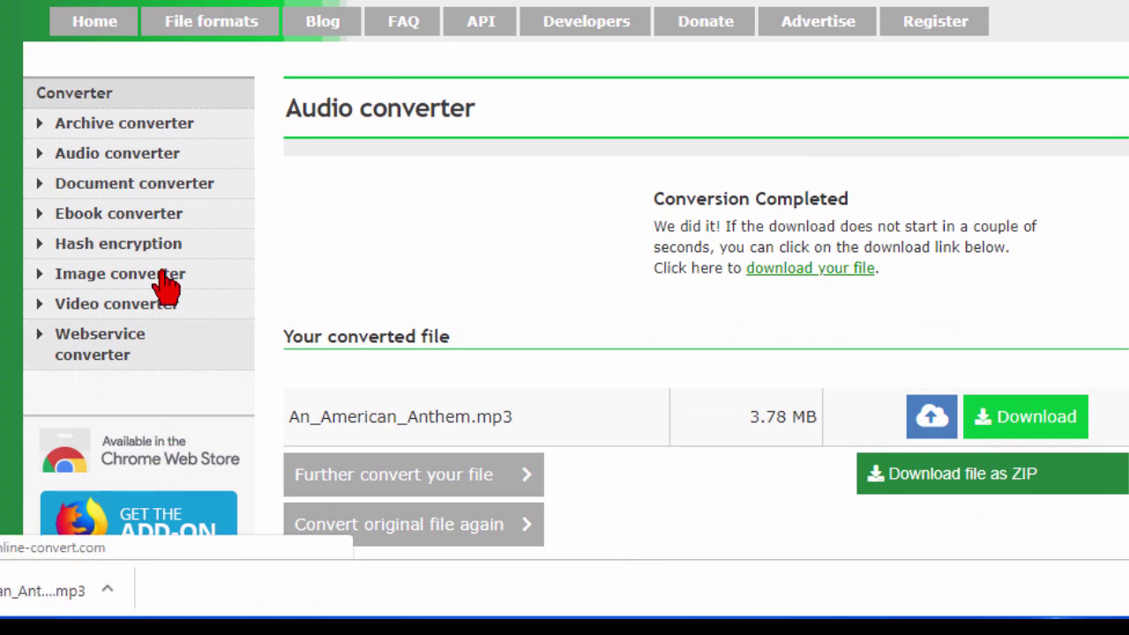
Return home and choose PNG in the Image converter to open the image-to-PNG page.
{"action": "left_click", "coordinate": [86, 40]}
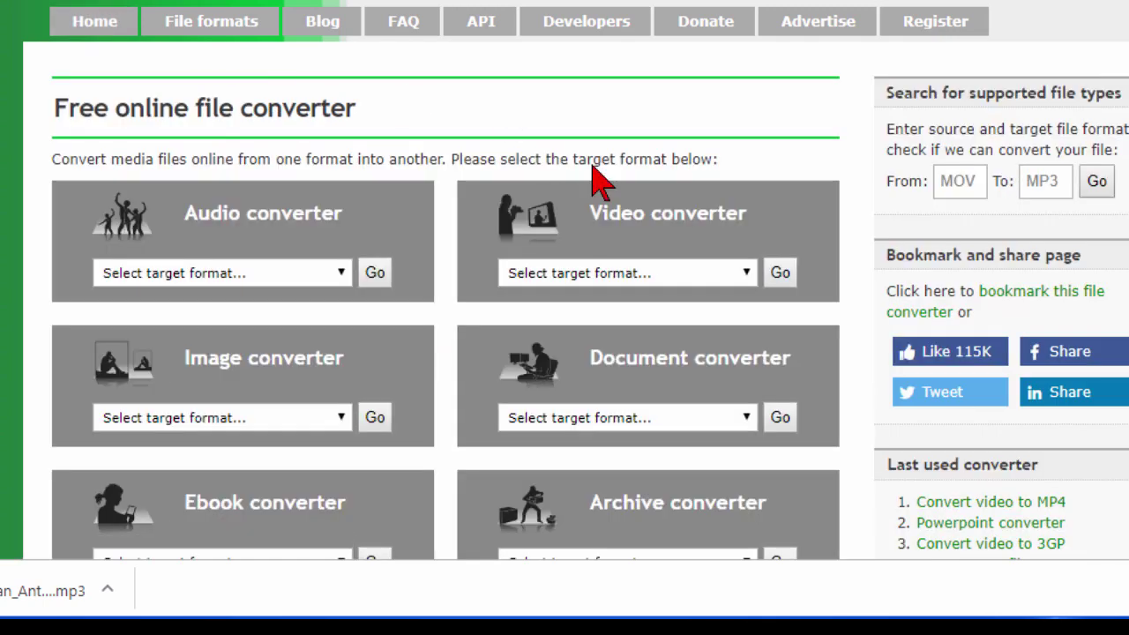
{"action": "left_click", "coordinate": [343, 418]}
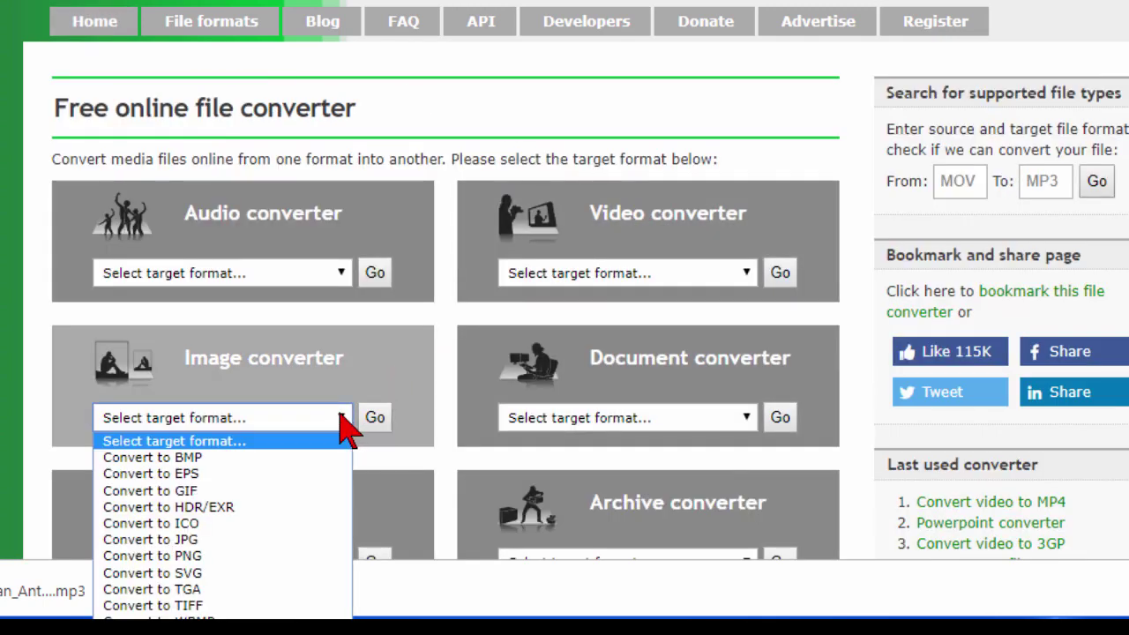
{"action": "left_click", "coordinate": [282, 556]}
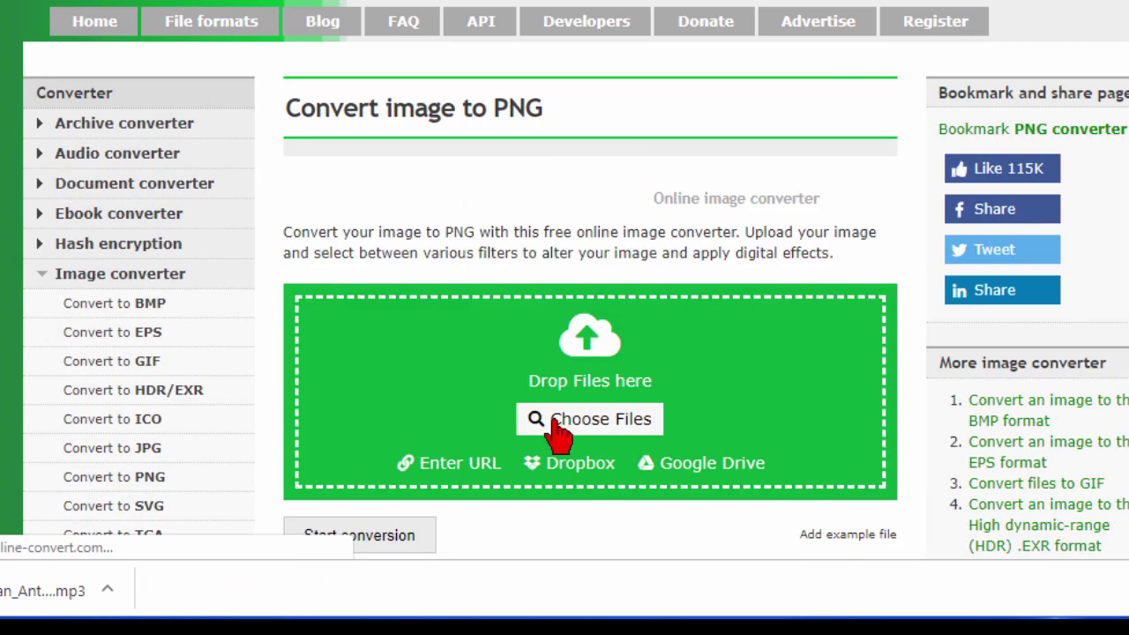
{"action": "left_click", "coordinate": [607, 430]}
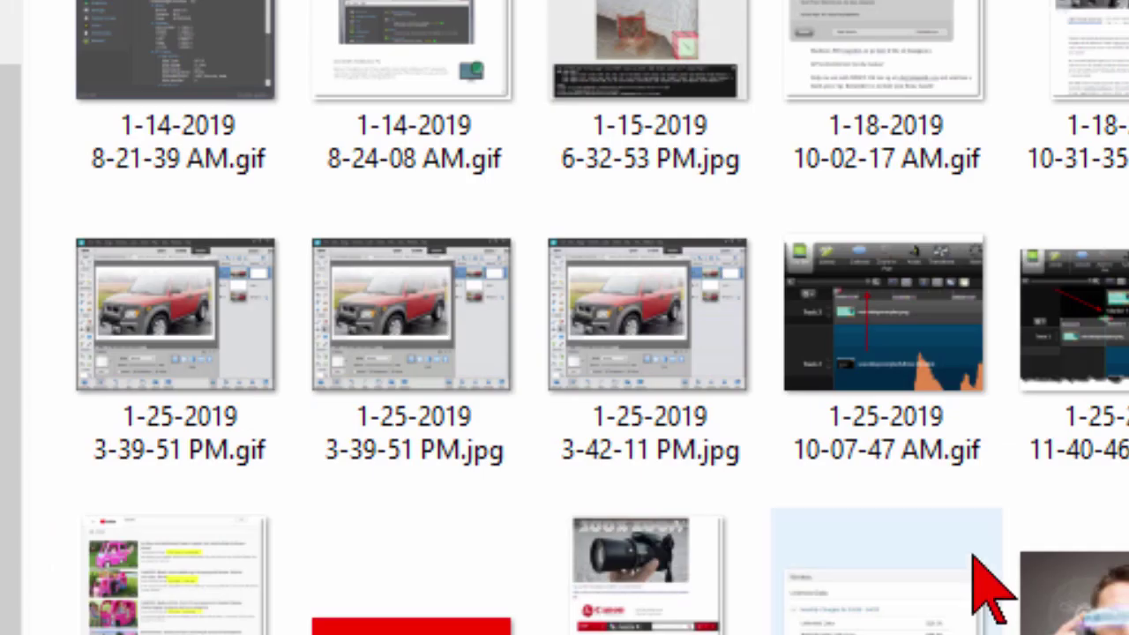
{"action": "left_click", "coordinate": [638, 327]}
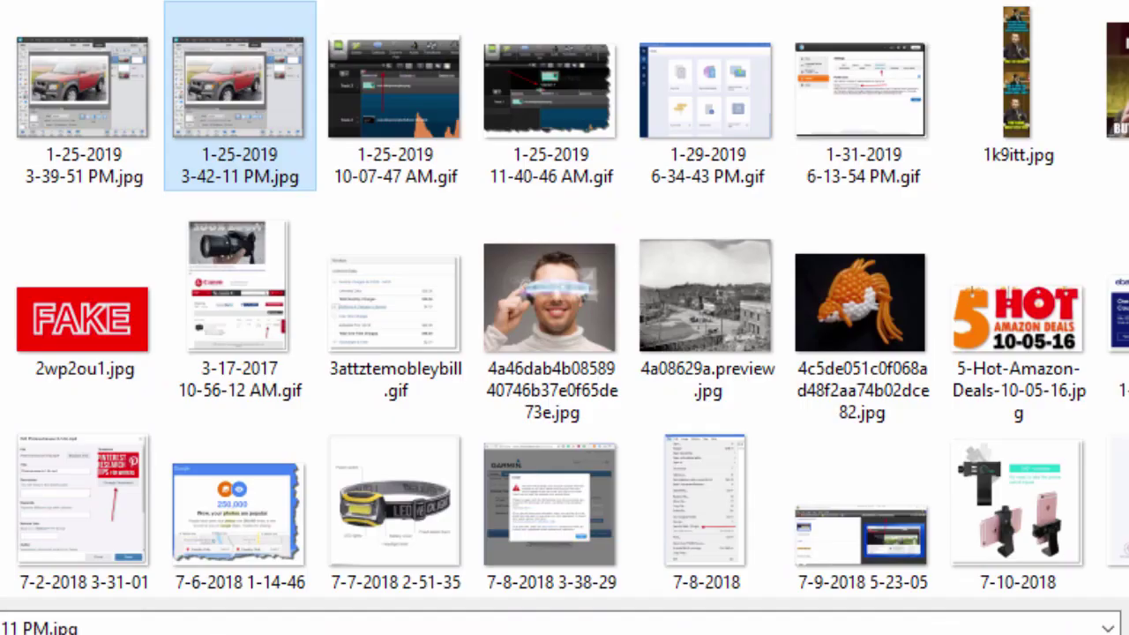
{"action": "key", "text": "Return"}
{"action": "scroll", "coordinate": [565, 318], "scroll_direction": "down", "scroll_amount": 4}
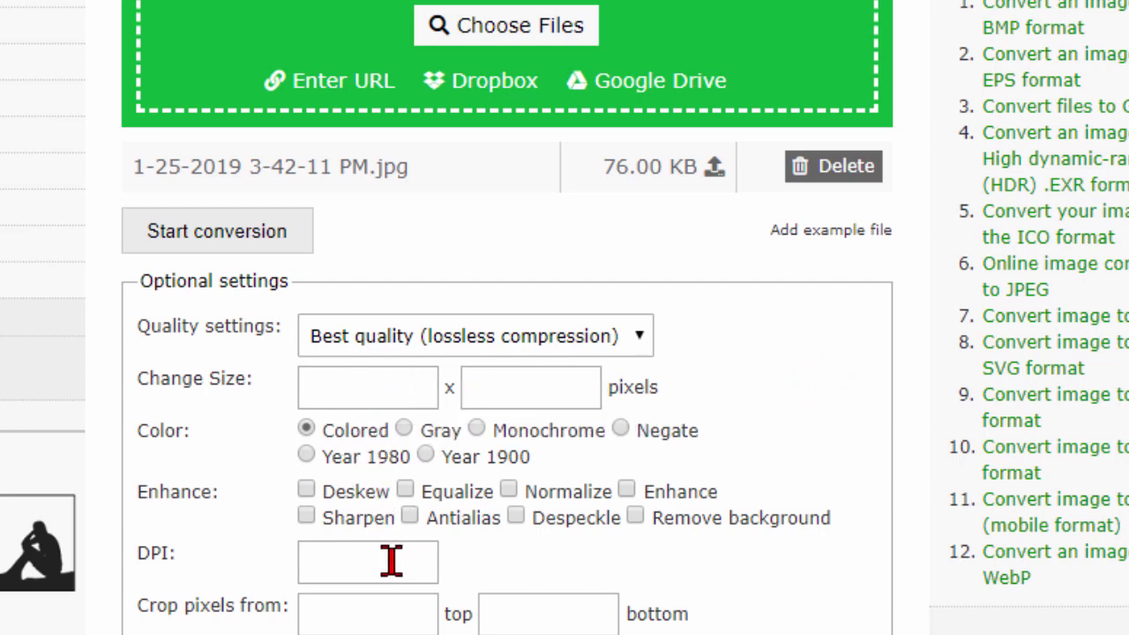
{"action": "scroll", "coordinate": [571, 516], "scroll_direction": "up", "scroll_amount": 1}
{"action": "scroll", "coordinate": [571, 516], "scroll_direction": "up", "scroll_amount": 1}
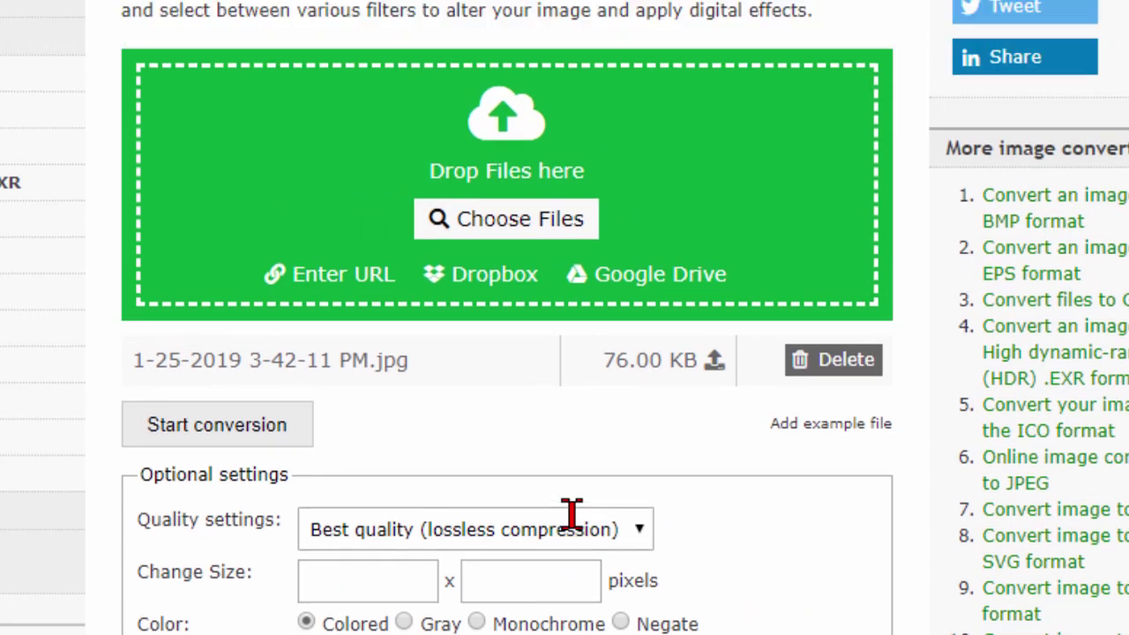
{"action": "left_click", "coordinate": [265, 434]}
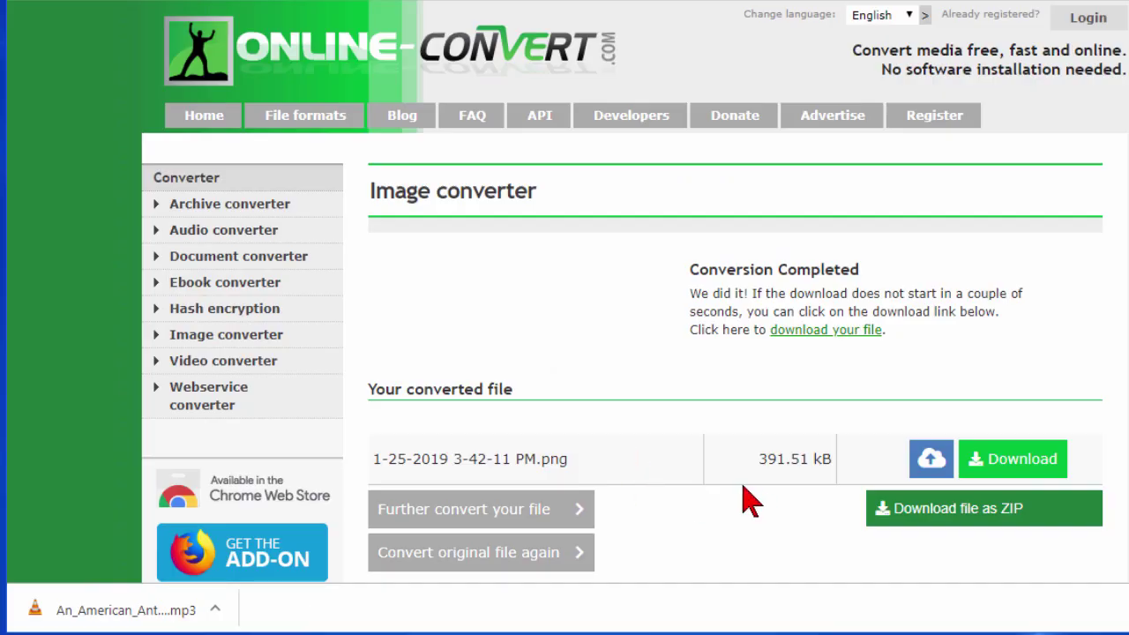
{"action": "scroll", "coordinate": [686, 590], "scroll_direction": "down", "scroll_amount": 1}
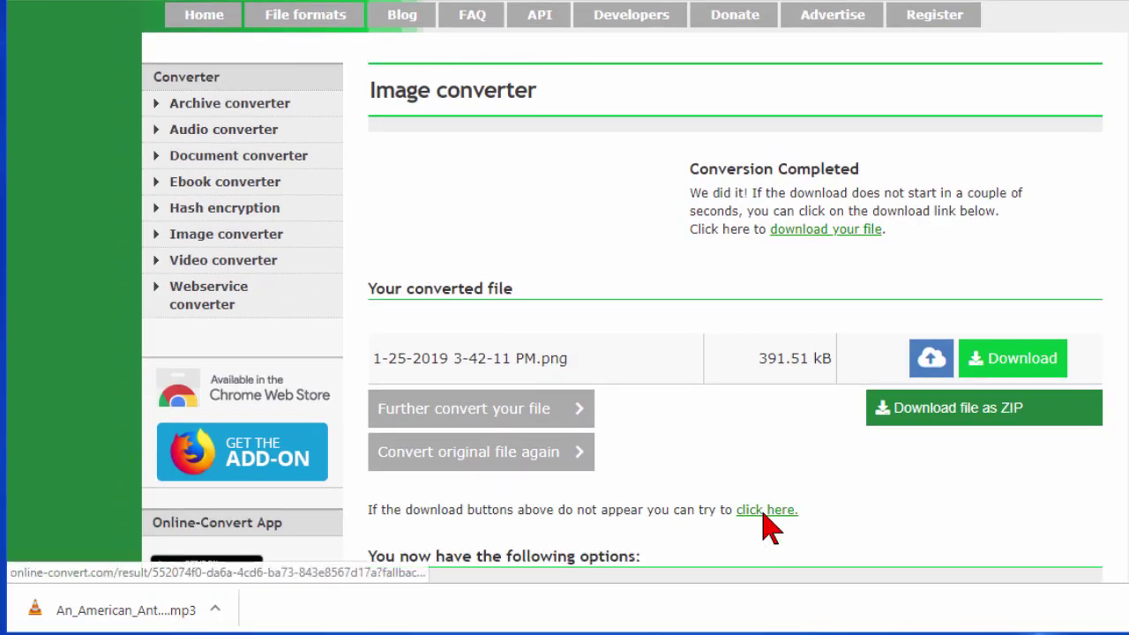
{"action": "left_click", "coordinate": [1025, 370]}
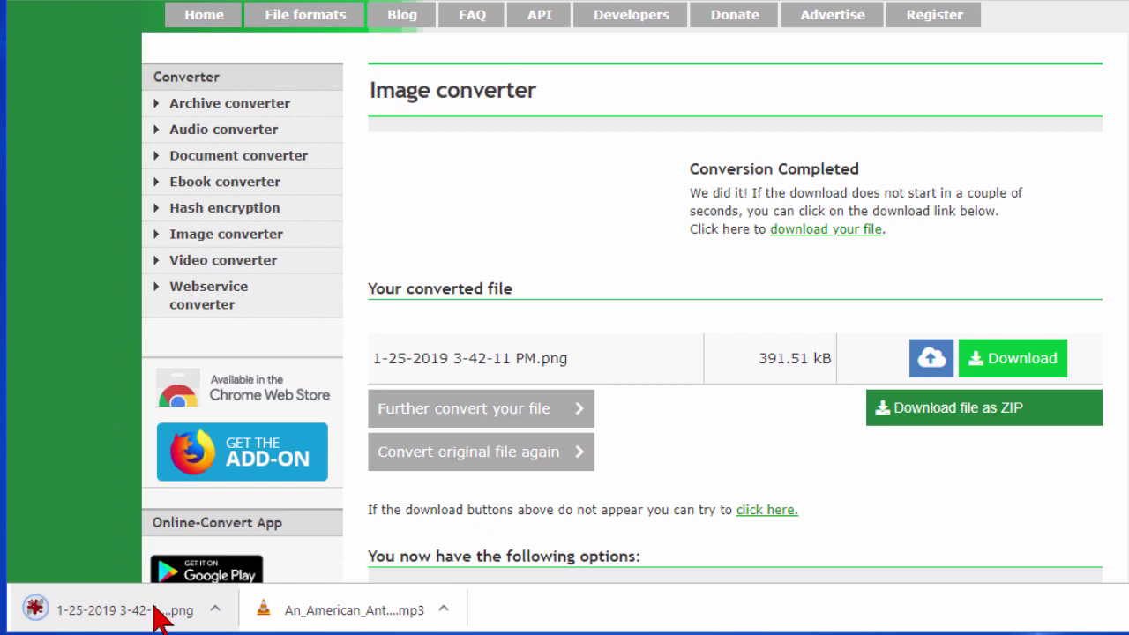
{"action": "scroll", "coordinate": [454, 353], "scroll_direction": "up", "scroll_amount": 1}
{"action": "scroll", "coordinate": [454, 353], "scroll_direction": "down", "scroll_amount": 1}
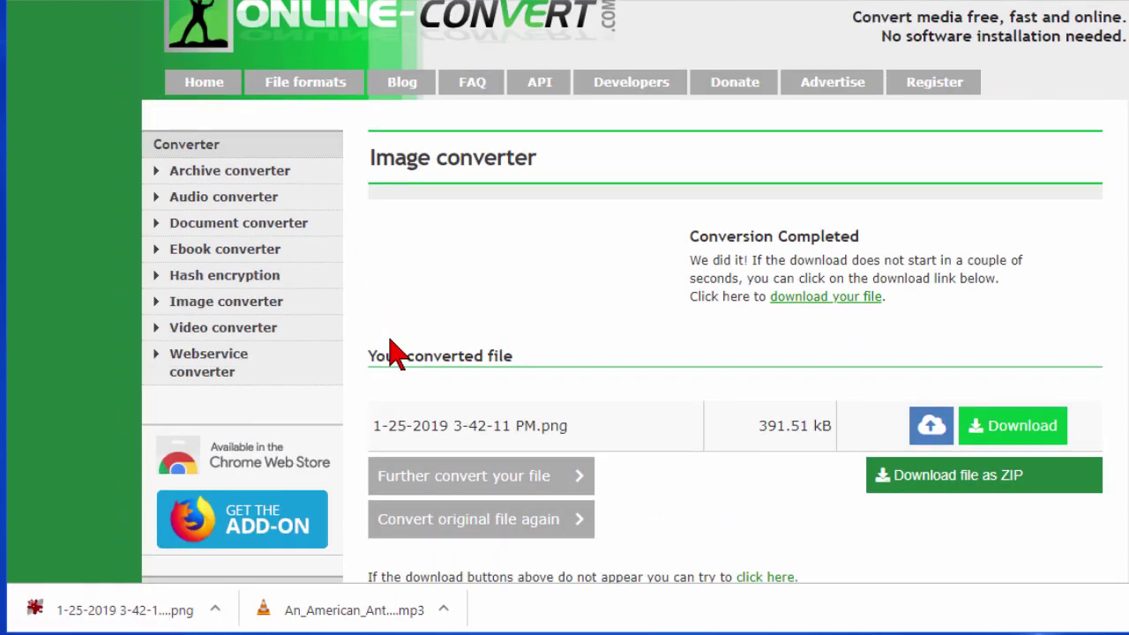
{"action": "left_click", "coordinate": [212, 23]}
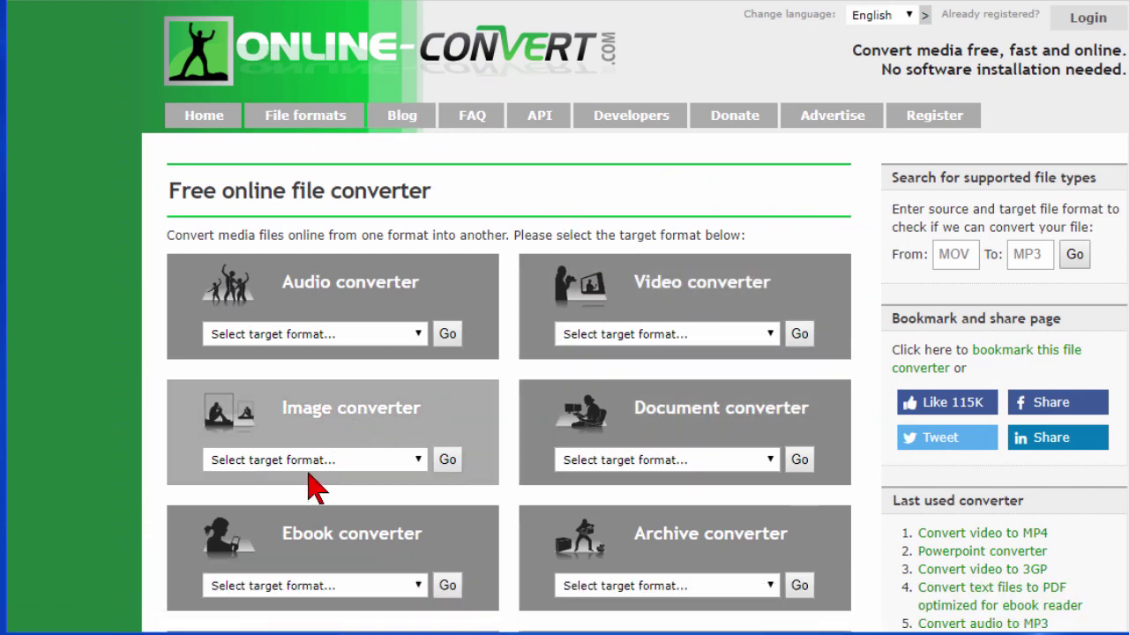
From the Document converter list, go to the Convert to PDF converter page.
{"action": "left_click", "coordinate": [742, 426]}
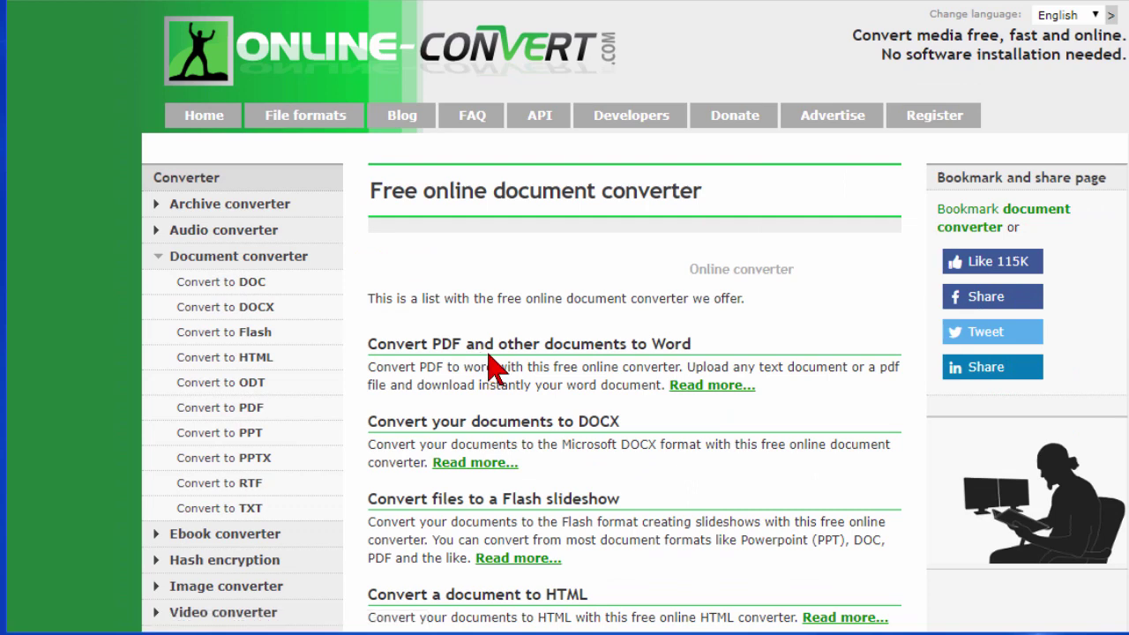
{"action": "scroll", "coordinate": [650, 408], "scroll_direction": "down", "scroll_amount": 1}
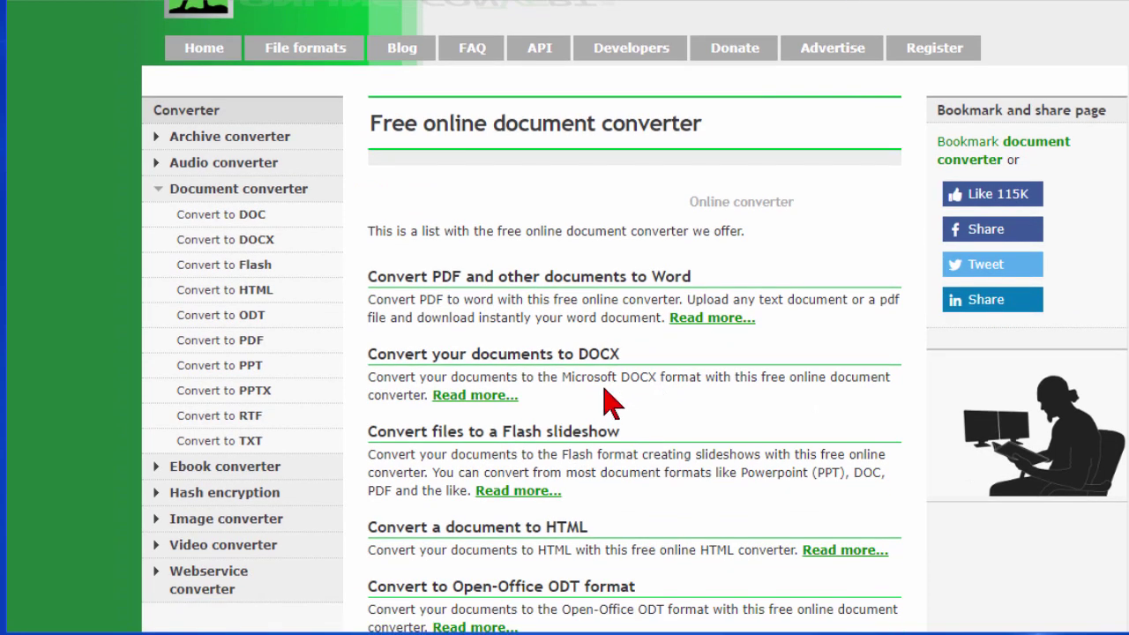
{"action": "scroll", "coordinate": [650, 404], "scroll_direction": "down", "scroll_amount": 1}
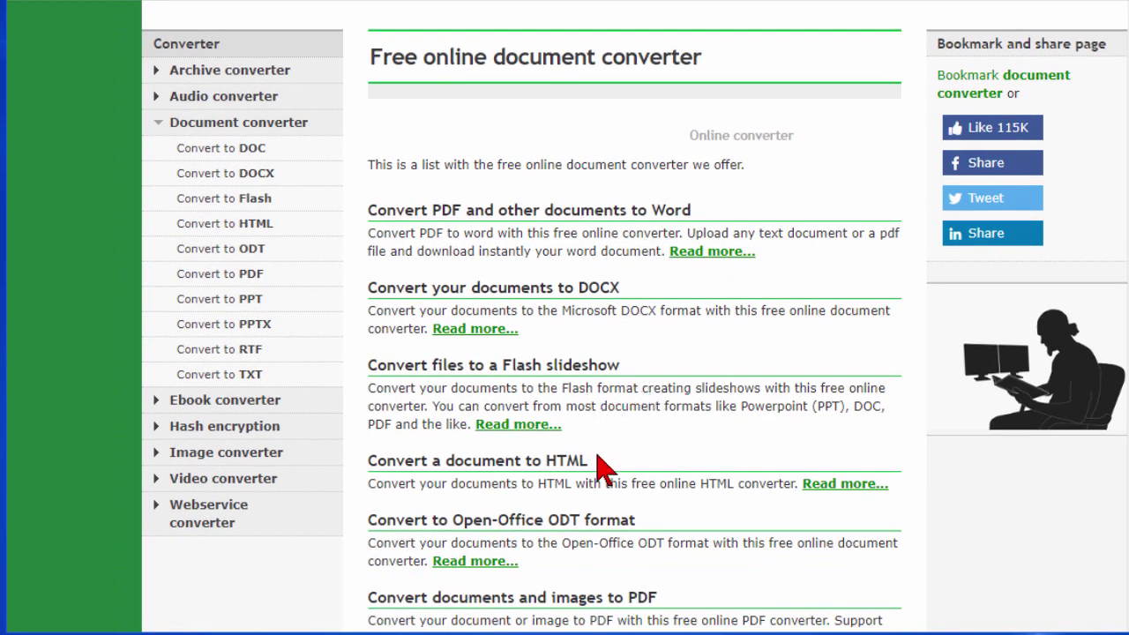
{"action": "scroll", "coordinate": [605, 466], "scroll_direction": "down", "scroll_amount": 1}
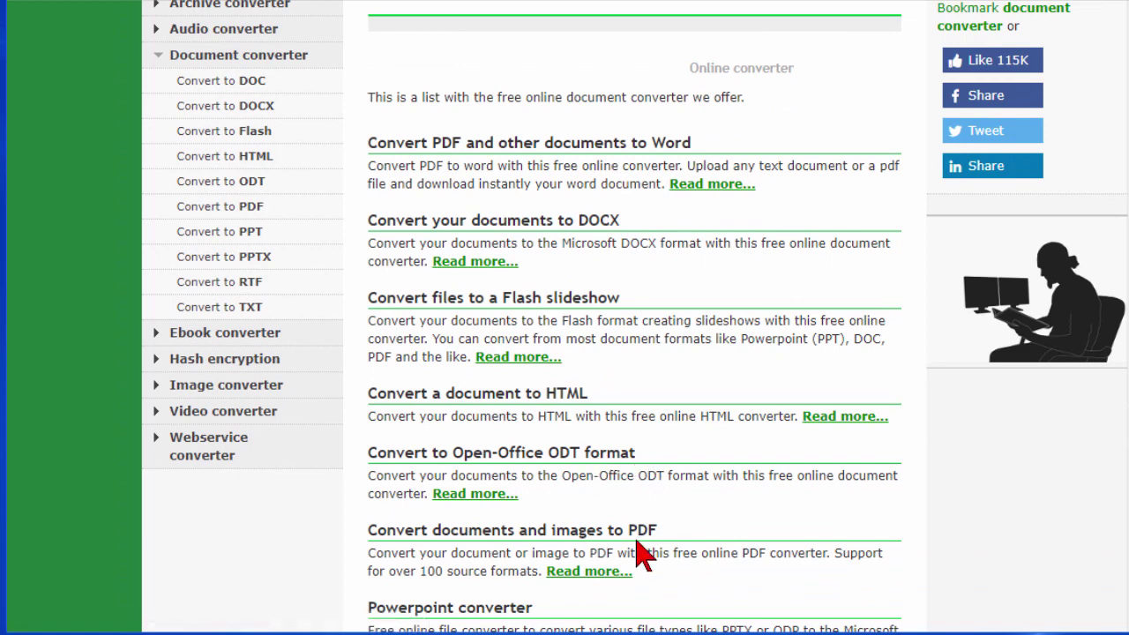
{"action": "scroll", "coordinate": [642, 554], "scroll_direction": "down", "scroll_amount": 3}
{"action": "scroll", "coordinate": [645, 554], "scroll_direction": "down", "scroll_amount": 2}
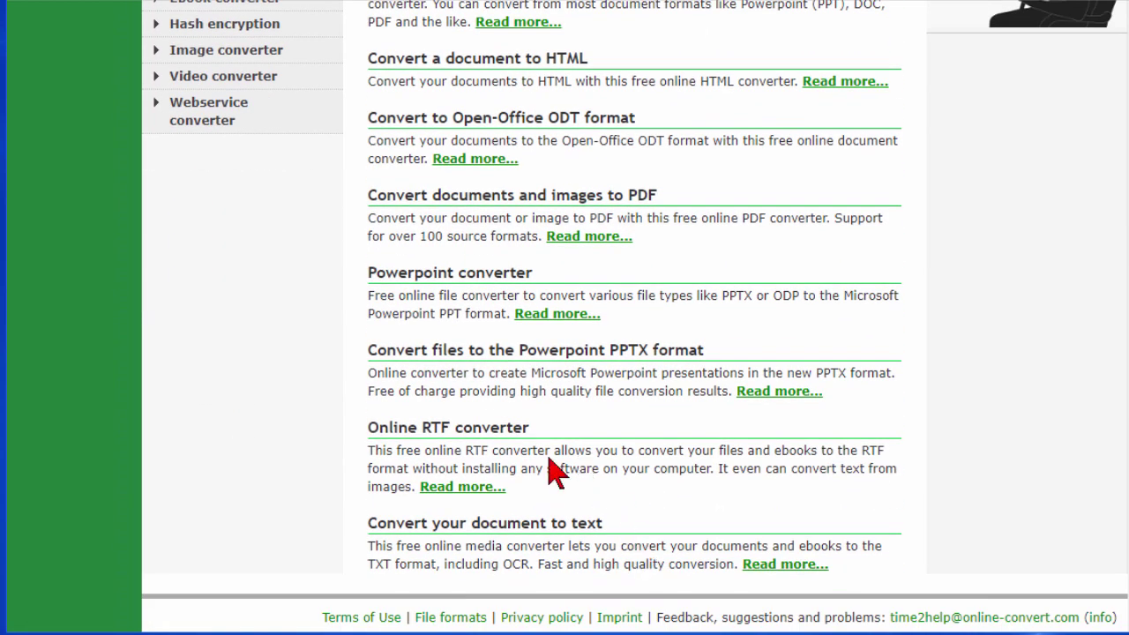
{"action": "scroll", "coordinate": [697, 510], "scroll_direction": "up", "scroll_amount": 8}
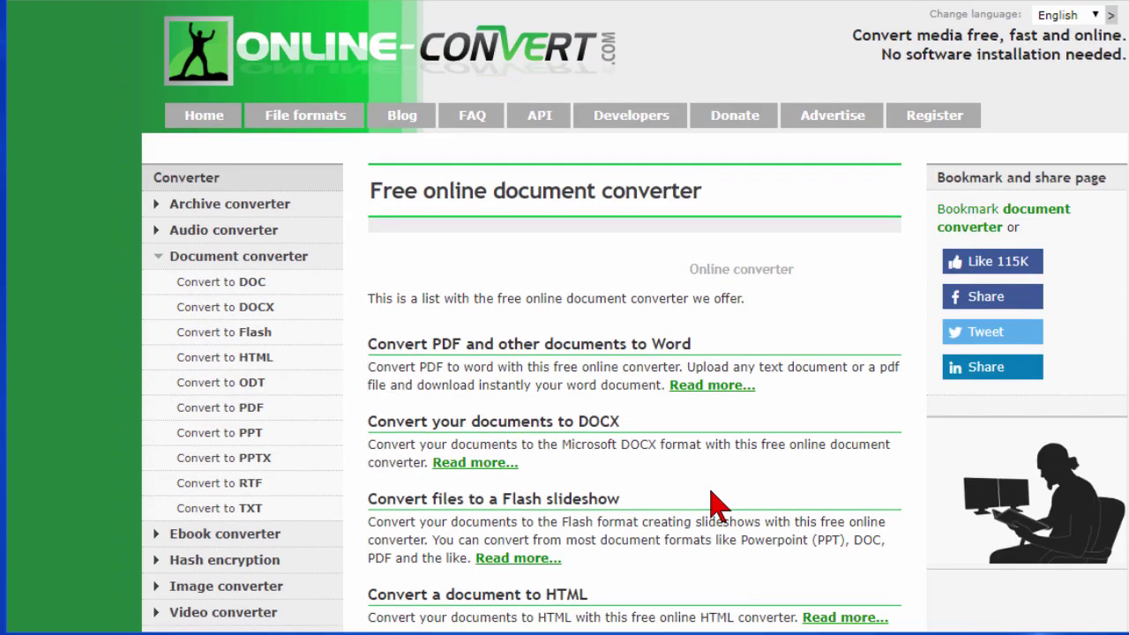
{"action": "left_click", "coordinate": [236, 415]}
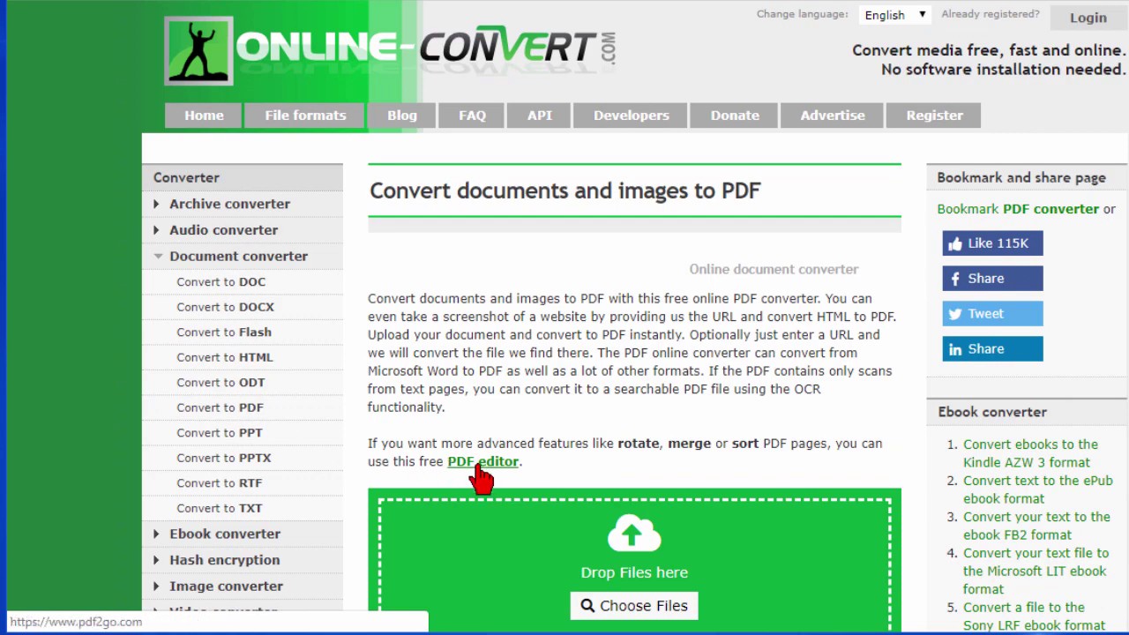
Upload 301tips - Copy.txt and convert it to a 105.56 kB PDF.
{"action": "scroll", "coordinate": [481, 477], "scroll_direction": "down", "scroll_amount": 2}
{"action": "left_click", "coordinate": [655, 441]}
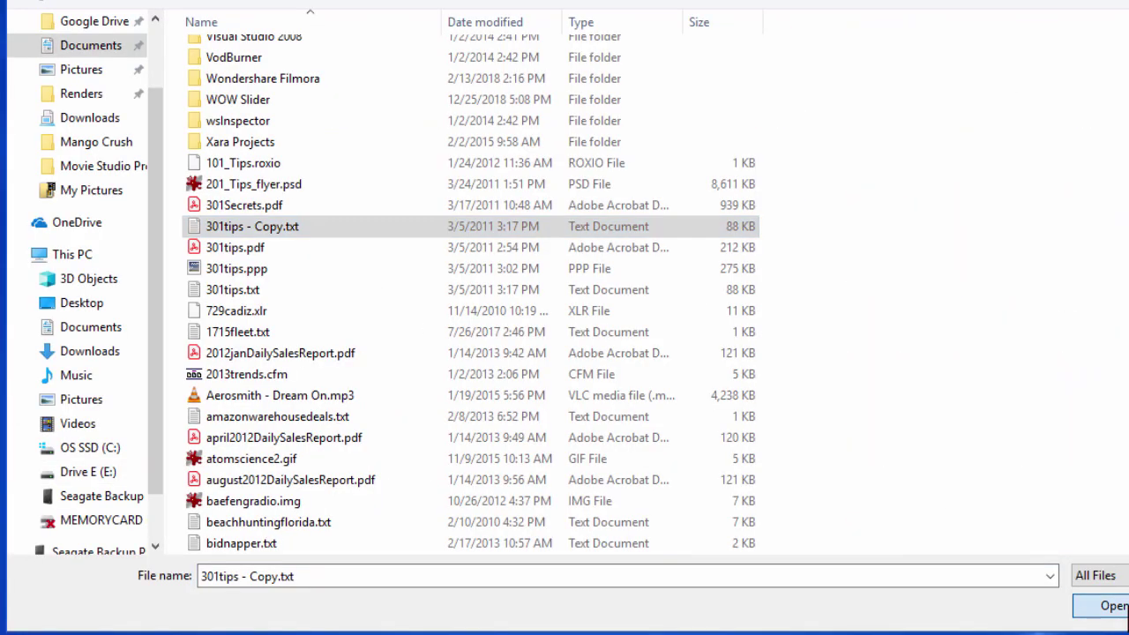
{"action": "left_click", "coordinate": [1103, 607]}
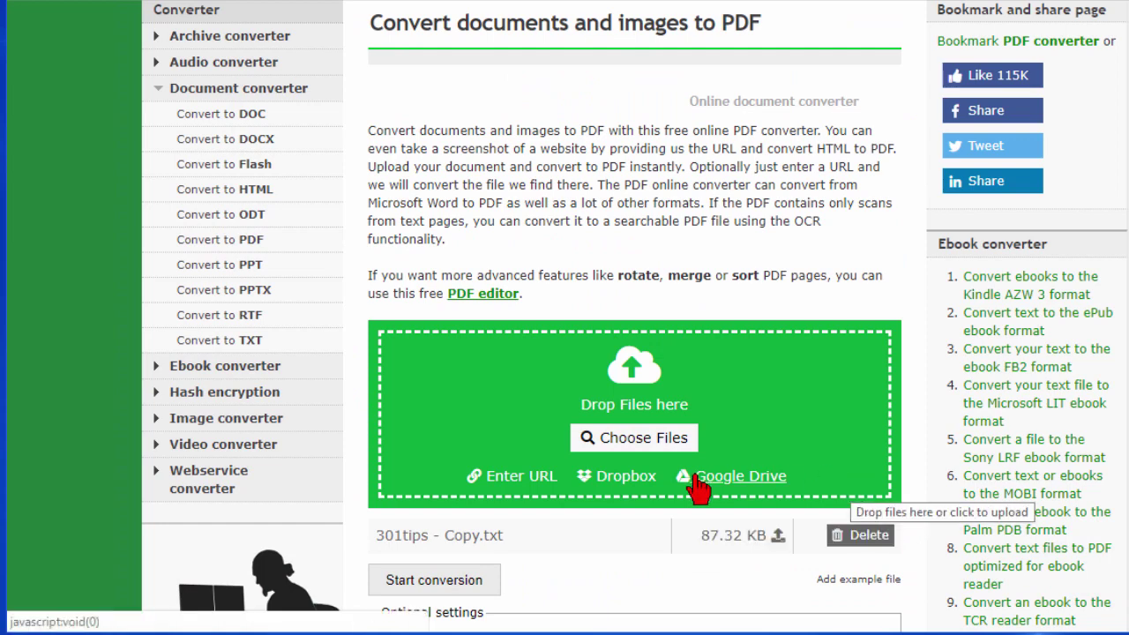
{"action": "scroll", "coordinate": [697, 485], "scroll_direction": "down", "scroll_amount": 2}
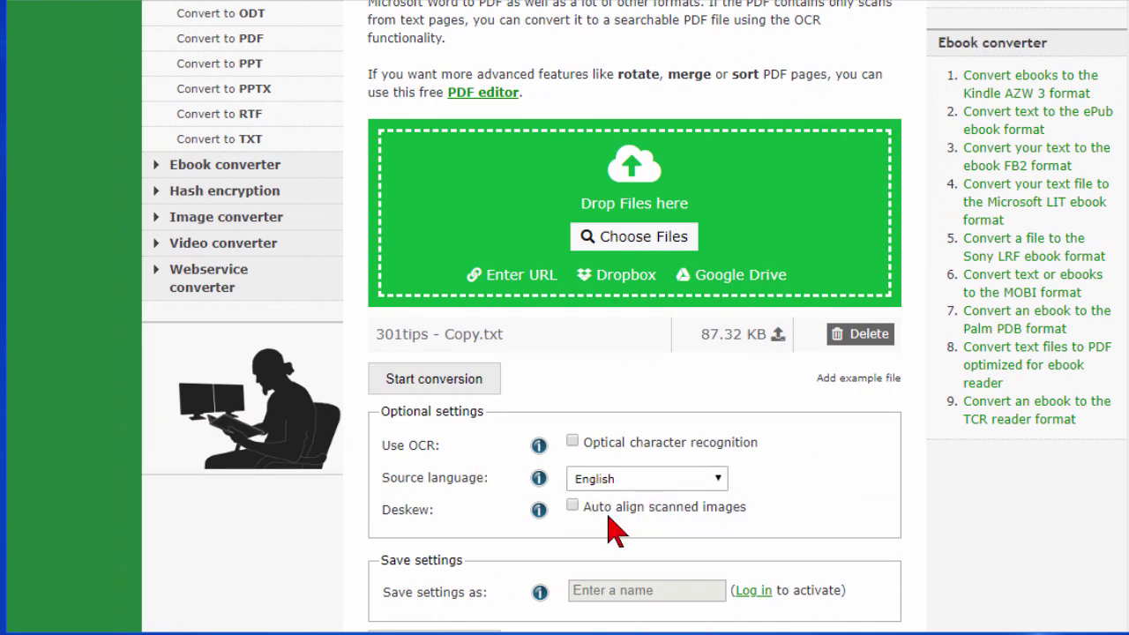
{"action": "scroll", "coordinate": [768, 522], "scroll_direction": "down", "scroll_amount": 1}
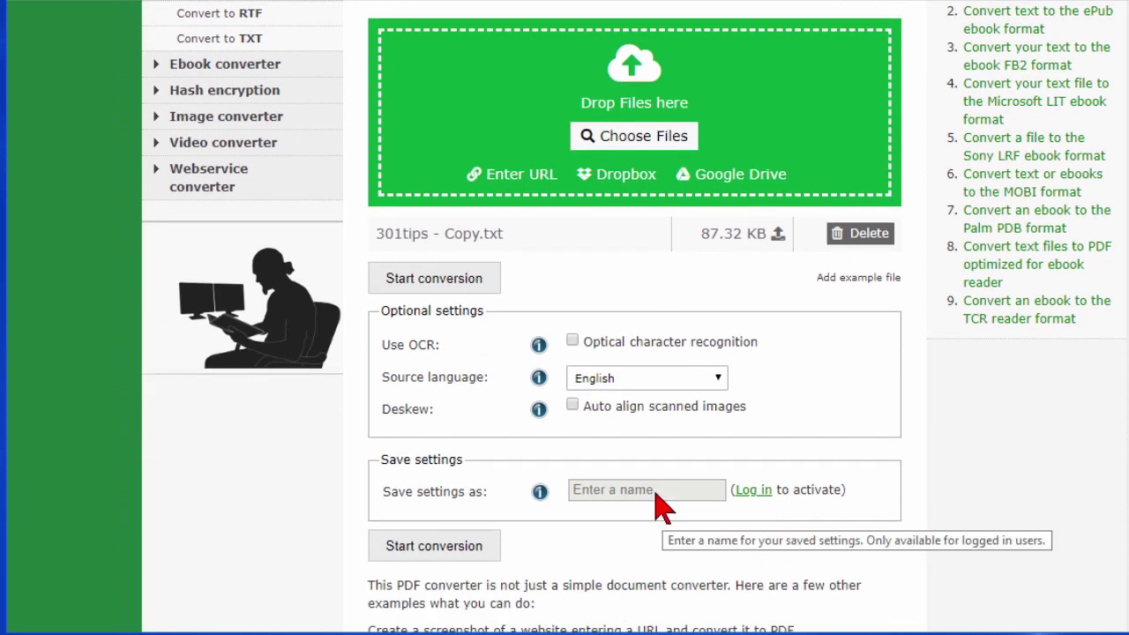
{"action": "scroll", "coordinate": [612, 494], "scroll_direction": "up", "scroll_amount": 2}
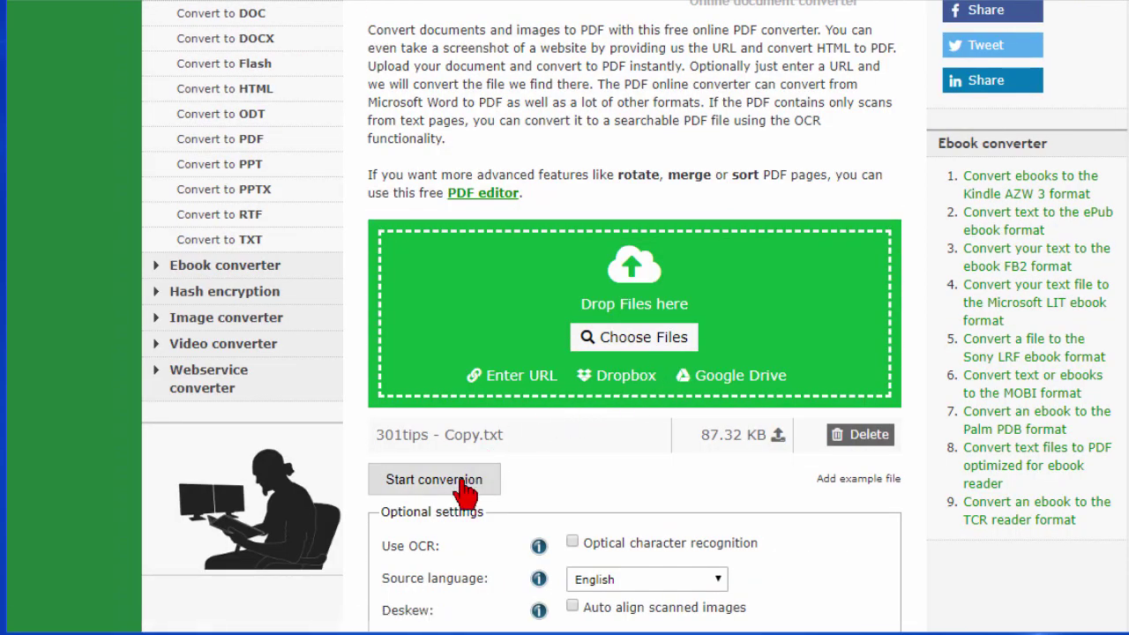
{"action": "left_click", "coordinate": [434, 481]}
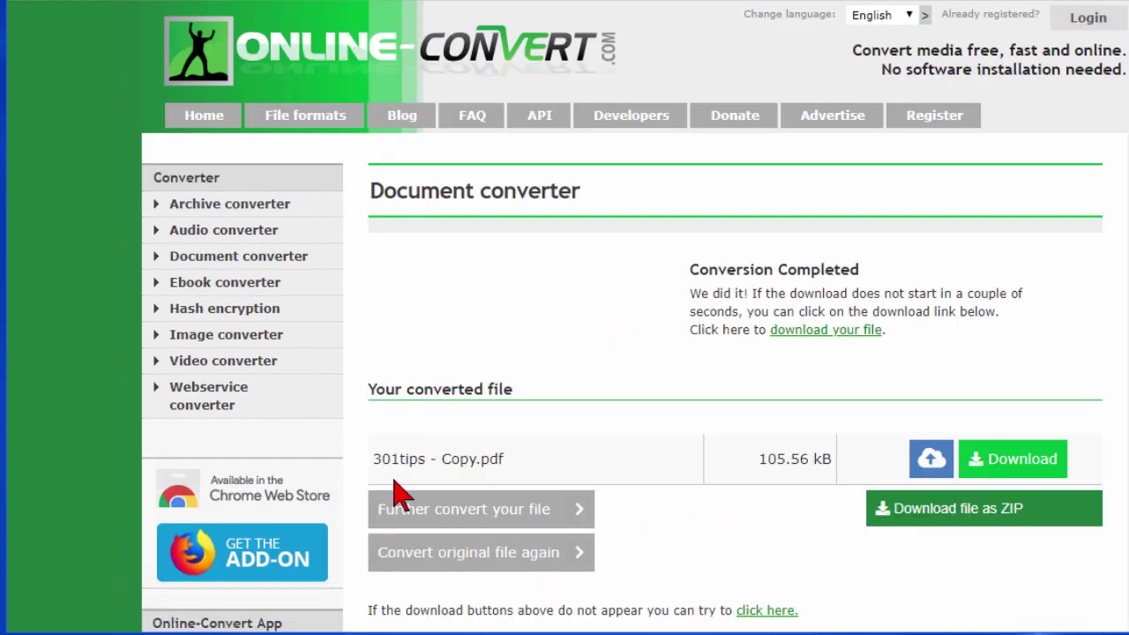
Go back to the home page, opening and closing the Video converter format list without choosing.
{"action": "left_click", "coordinate": [569, 509]}
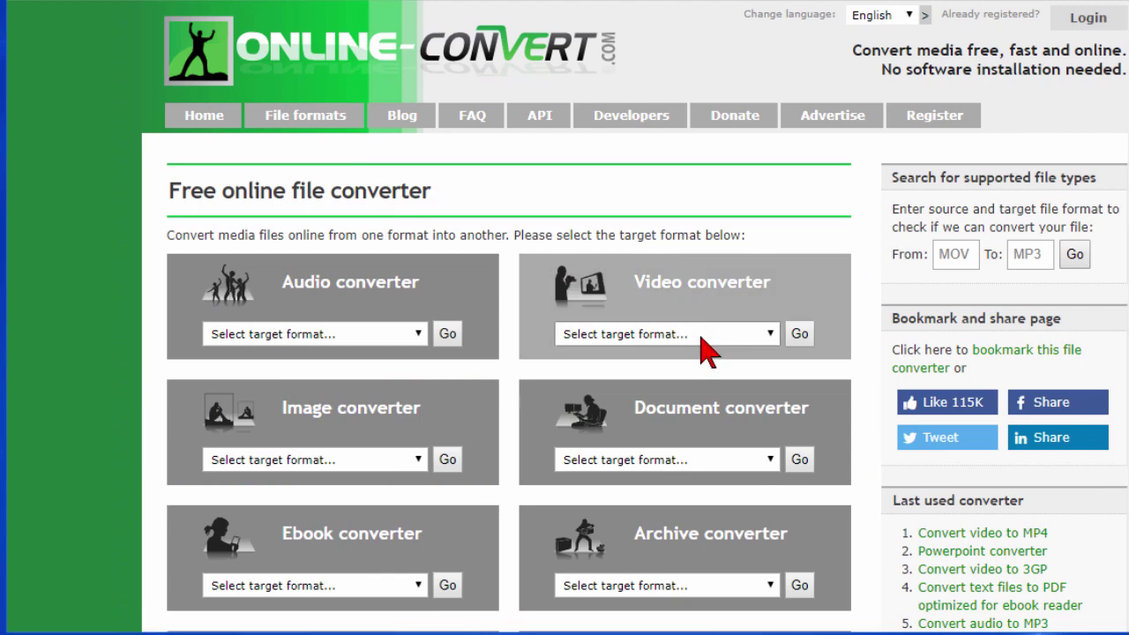
{"action": "left_click", "coordinate": [772, 335]}
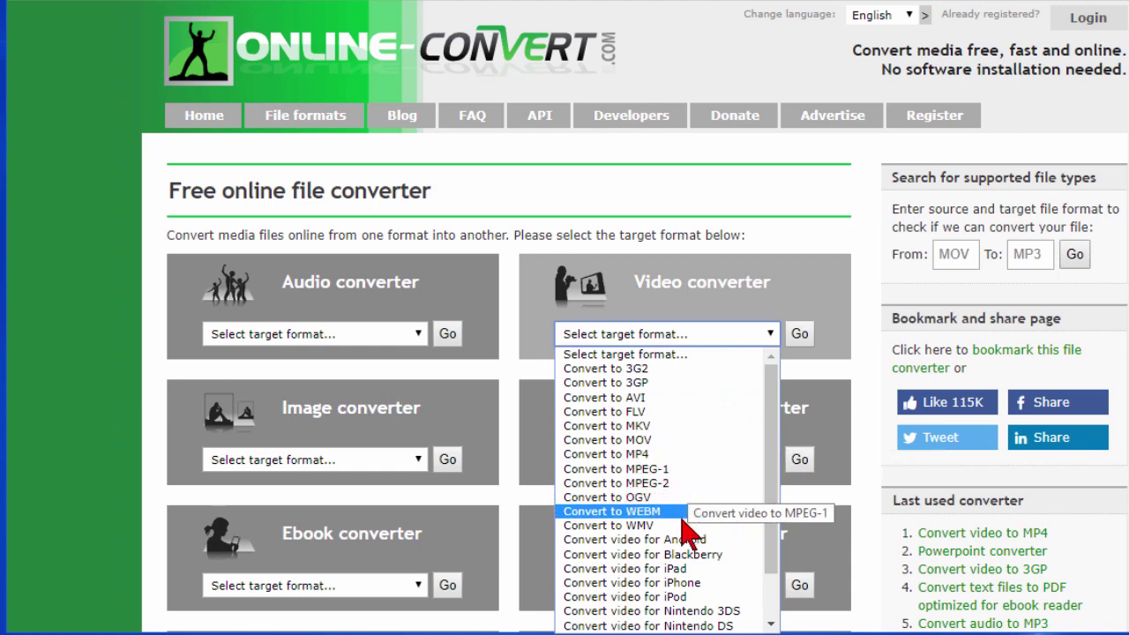
{"action": "left_click", "coordinate": [830, 304]}
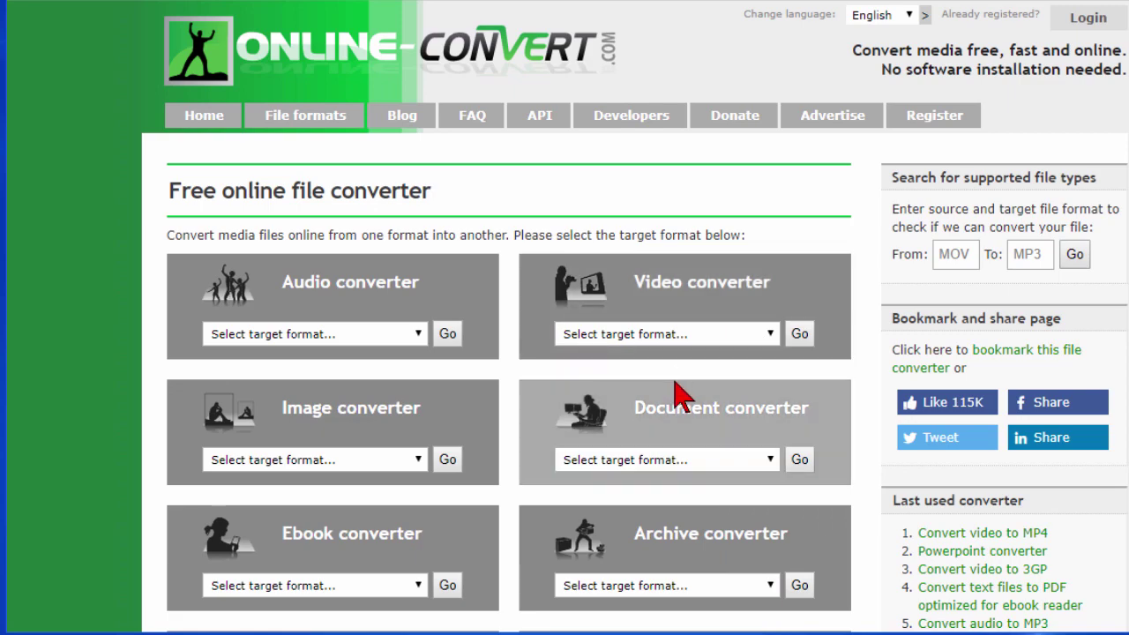
{"action": "scroll", "coordinate": [801, 397], "scroll_direction": "down", "scroll_amount": 3}
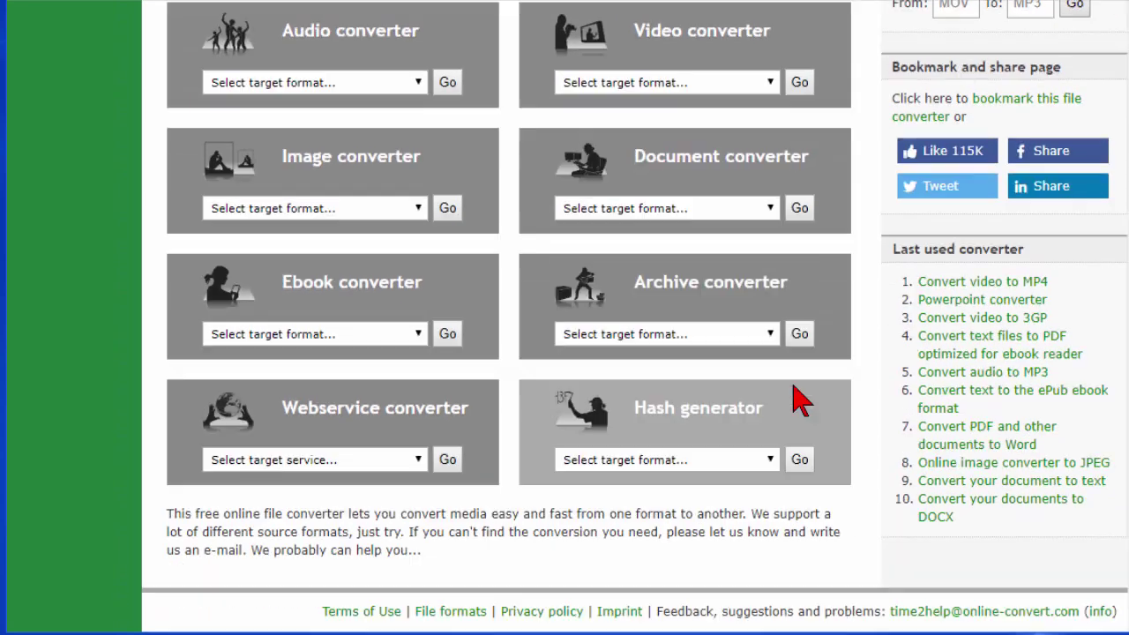
{"action": "scroll", "coordinate": [801, 396], "scroll_direction": "up", "scroll_amount": 3}
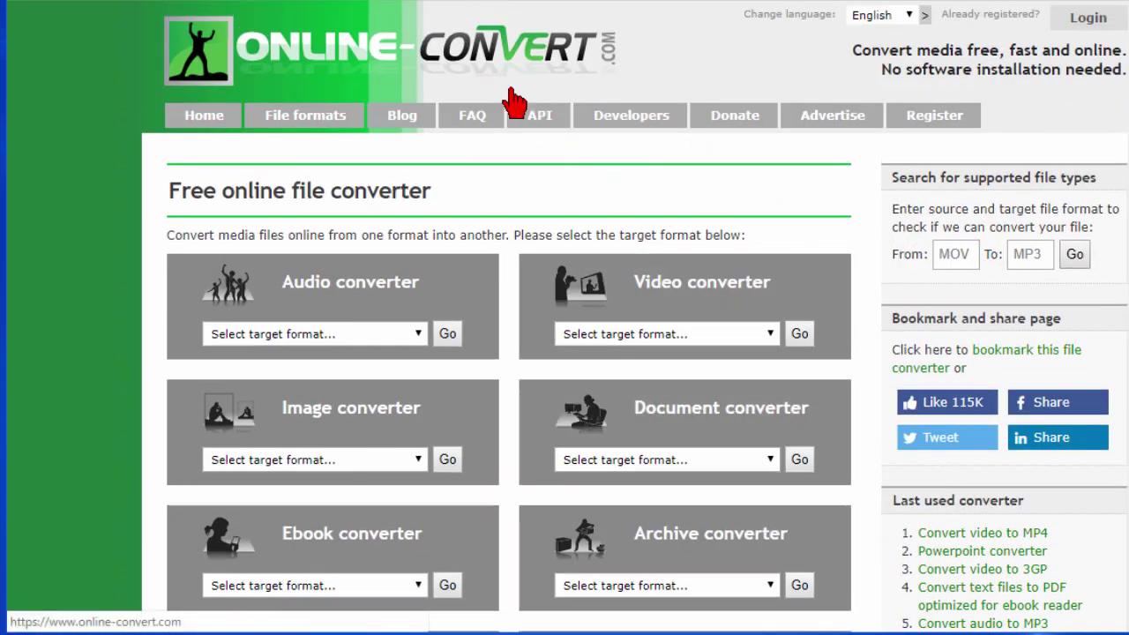